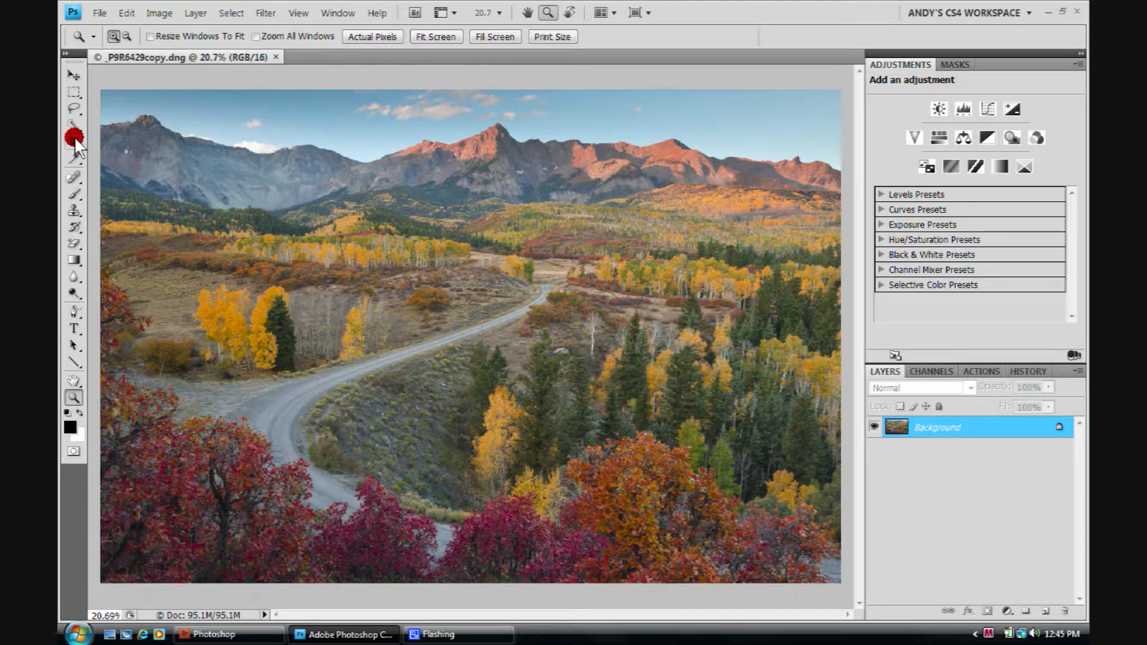
Set the Crop tool to a fixed size of 6 in wide by 4 in high at a resolution of 300 pixels/inch.
mouse_move(76, 143)
mouse_down()
mouse_move(153, 141)
mouse_move(152, 153)
mouse_move(176, 163)
mouse_move(165, 173)
mouse_move(98, 146)
mouse_move(95, 163)
mouse_move(111, 155)
mouse_move(94, 150)
mouse_move(101, 169)
mouse_move(150, 161)
mouse_move(97, 167)
mouse_move(132, 163)
mouse_move(109, 153)
mouse_move(114, 139)
mouse_up()
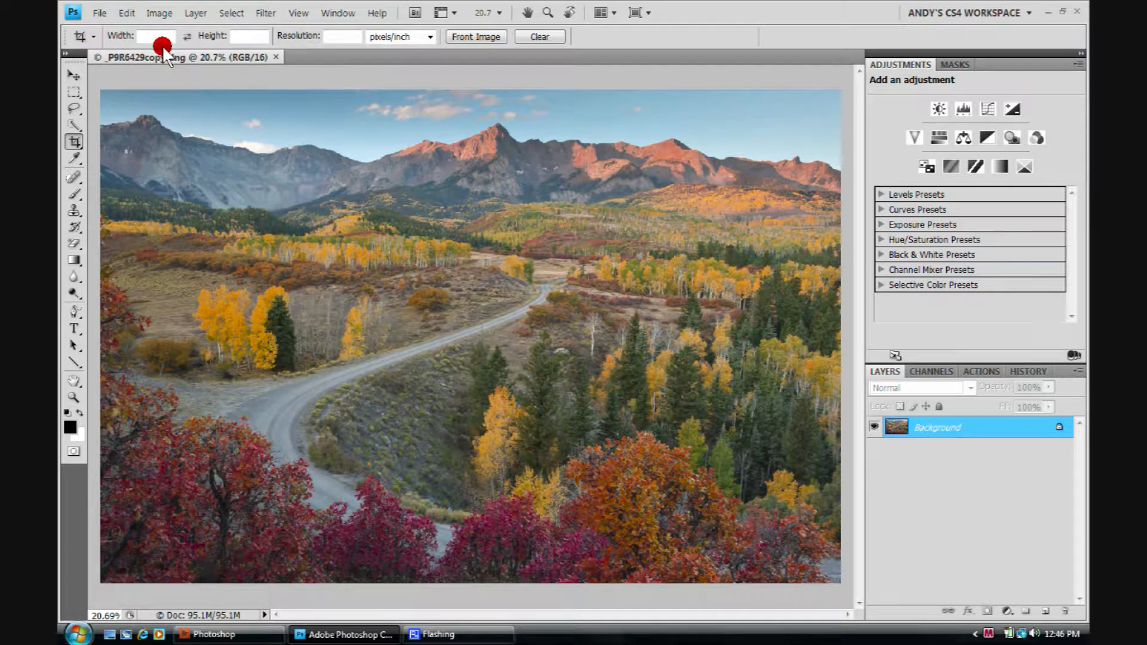
click(147, 35)
text(6)
click(245, 36)
text(4)
text(300)
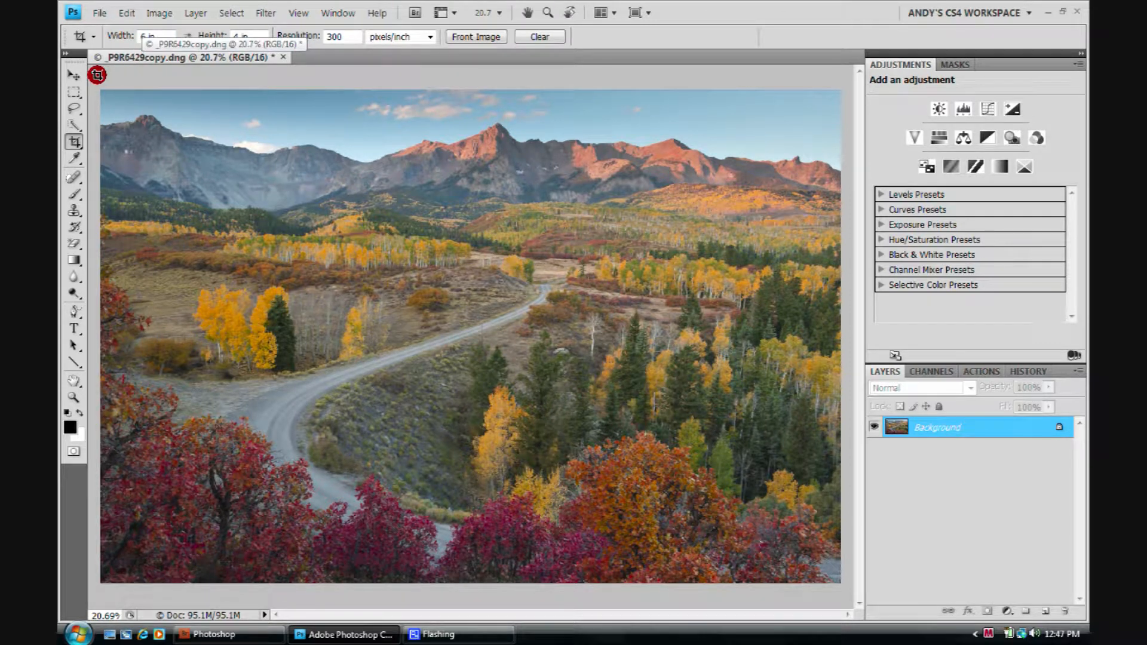
Crop the photo to a small frame around the sunlit mountain peaks in the upper part of the scene.
drag(101, 82, 688, 430)
drag(611, 429, 503, 350)
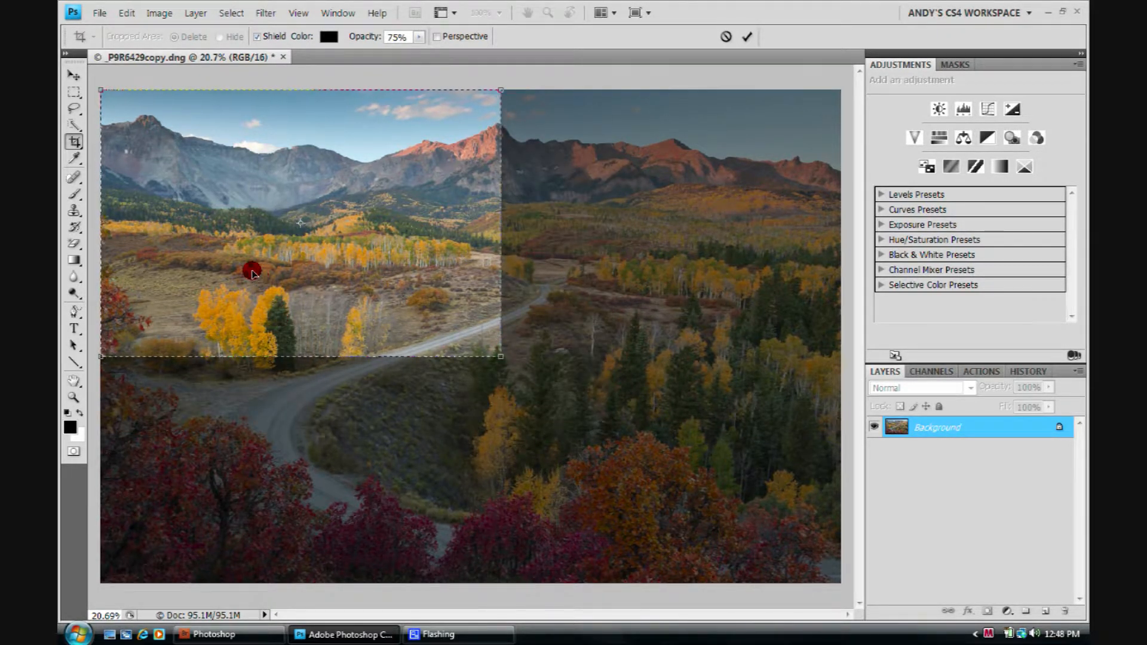
drag(251, 272, 534, 321)
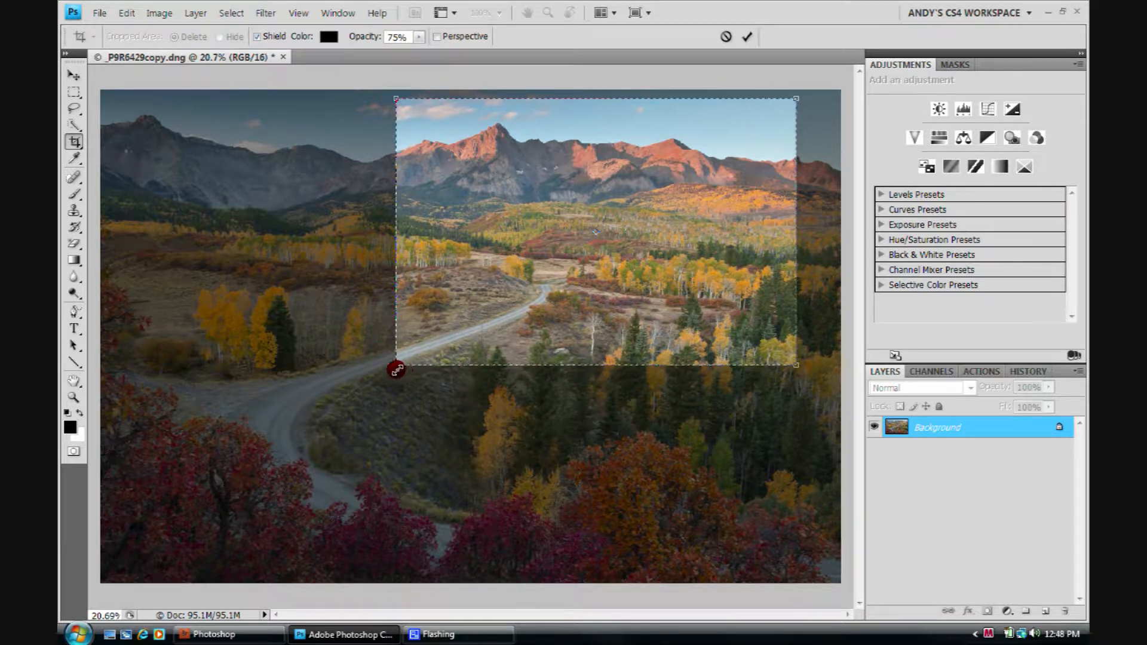
drag(396, 366, 594, 233)
drag(707, 187, 611, 182)
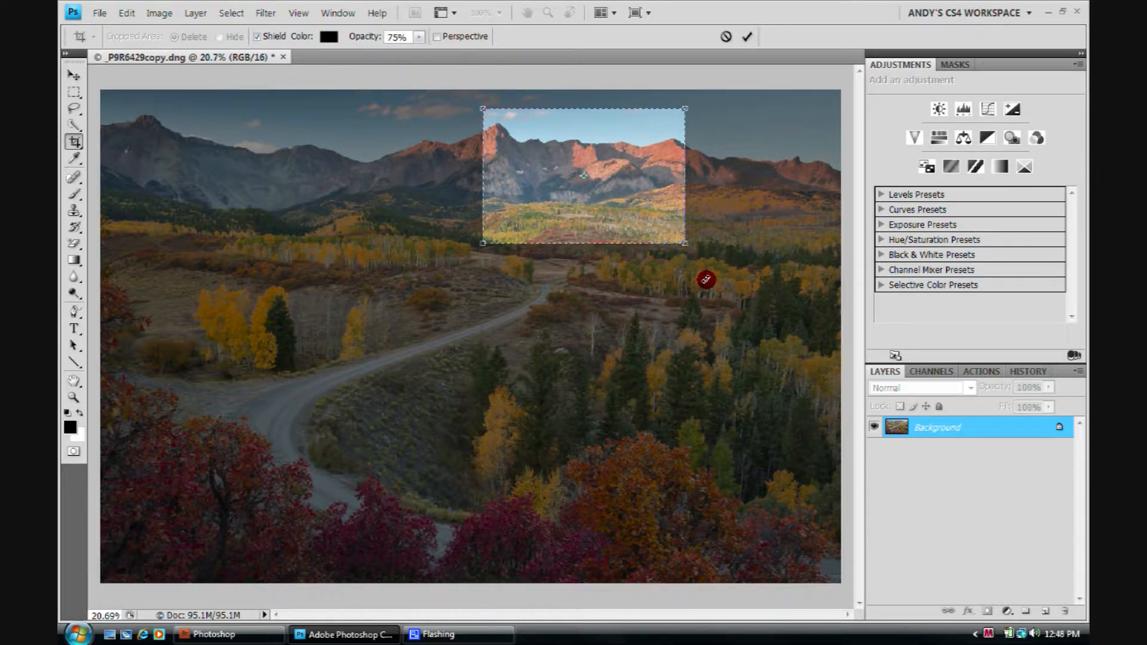
click(746, 37)
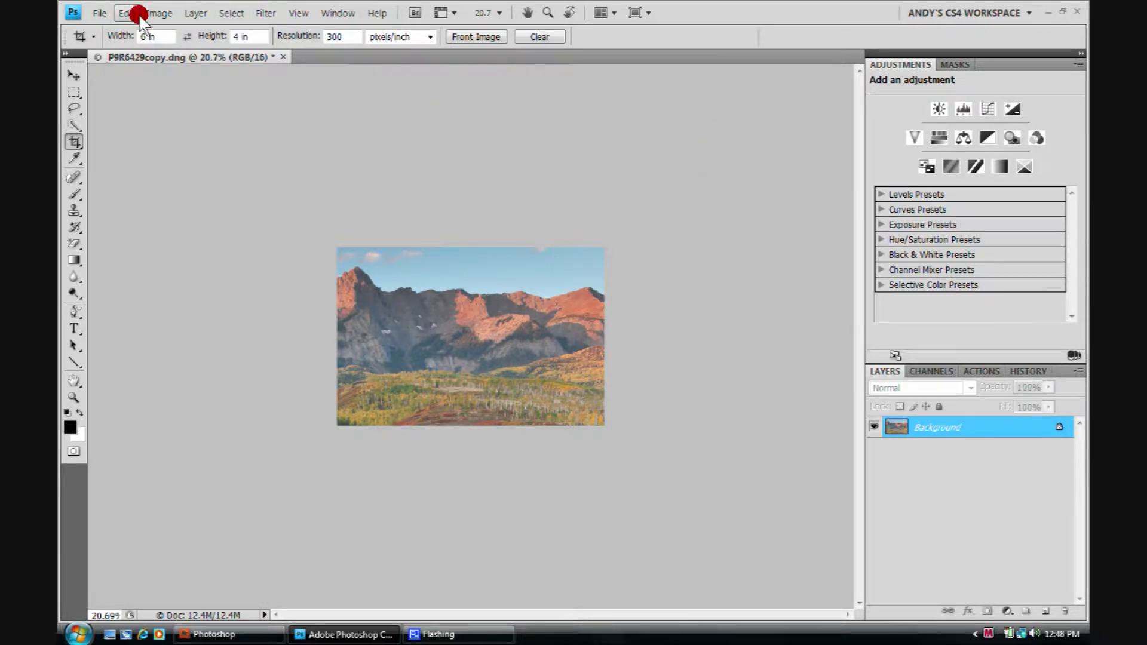
Check the cropped photo's pixel dimensions, document size and resolution without changing them.
click(157, 14)
click(179, 117)
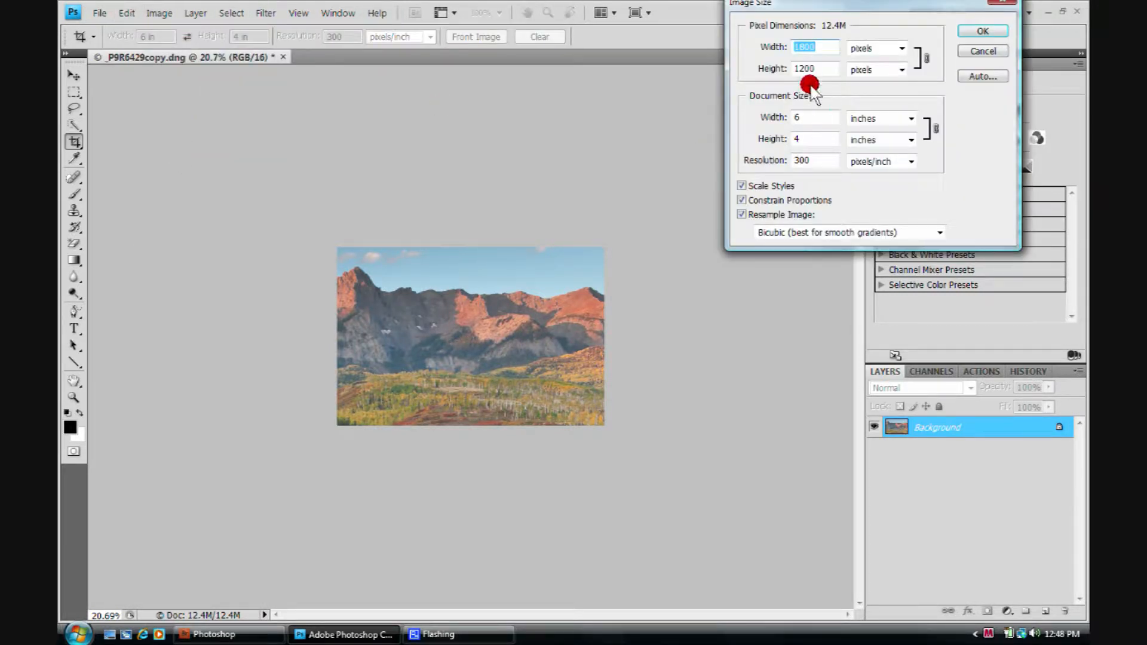
click(983, 51)
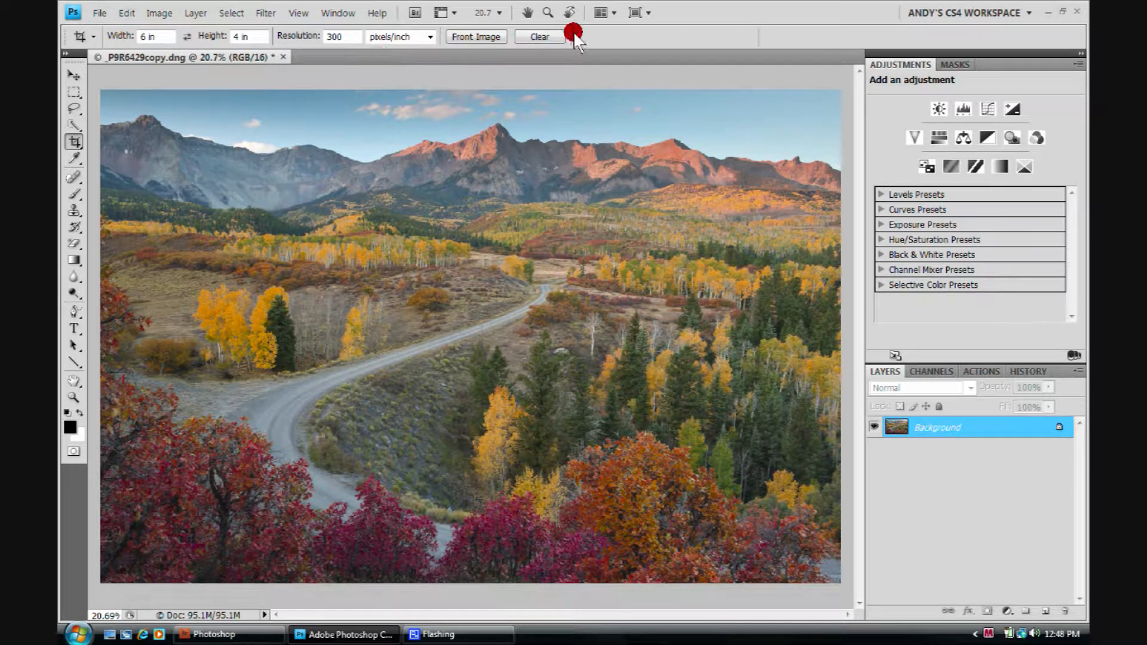
Clear the fixed crop size, try resizing and moving an unconstrained crop frame over the photo, and cancel the crop.
click(530, 34)
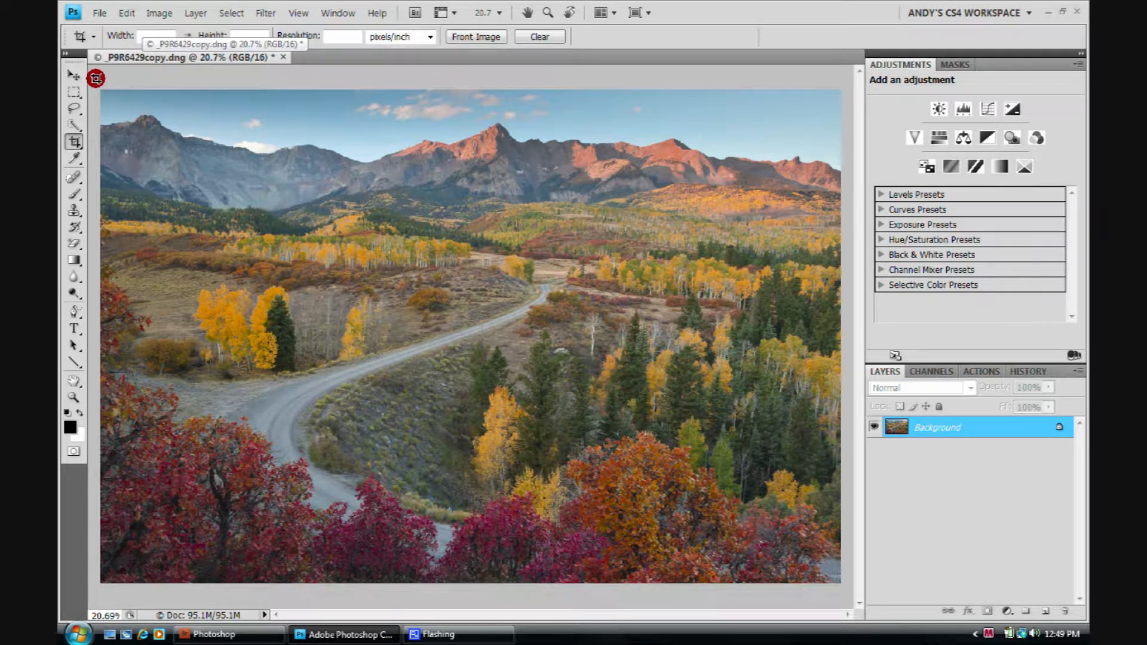
drag(97, 86, 787, 546)
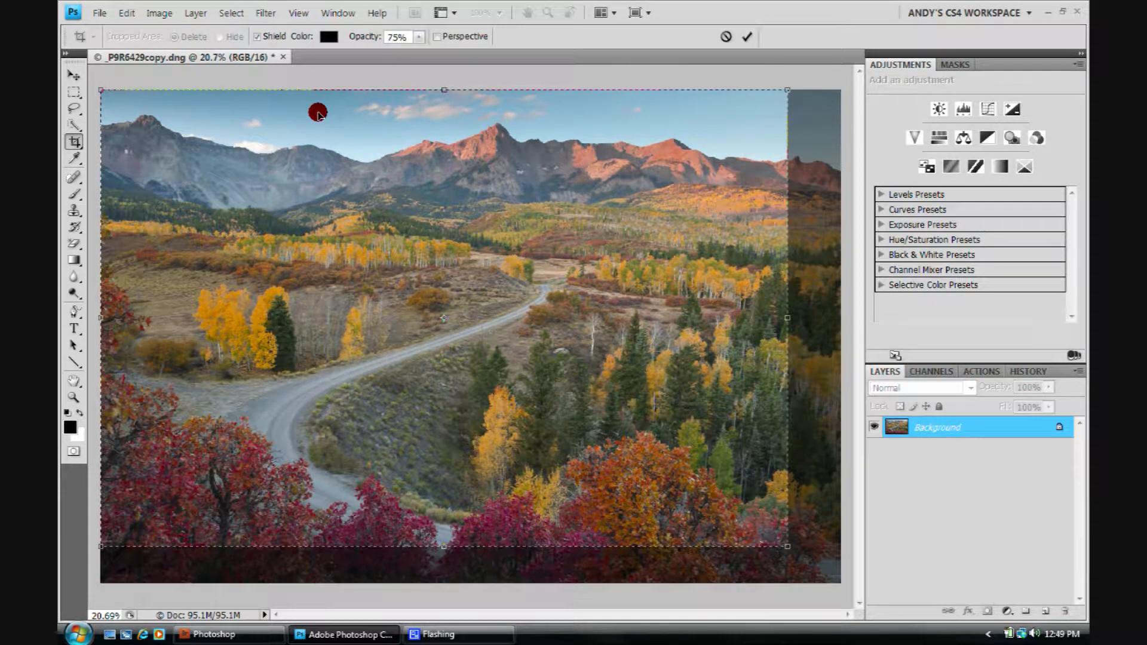
drag(442, 89, 442, 157)
drag(89, 360, 224, 352)
drag(223, 157, 100, 84)
drag(787, 548, 647, 386)
drag(358, 295, 576, 307)
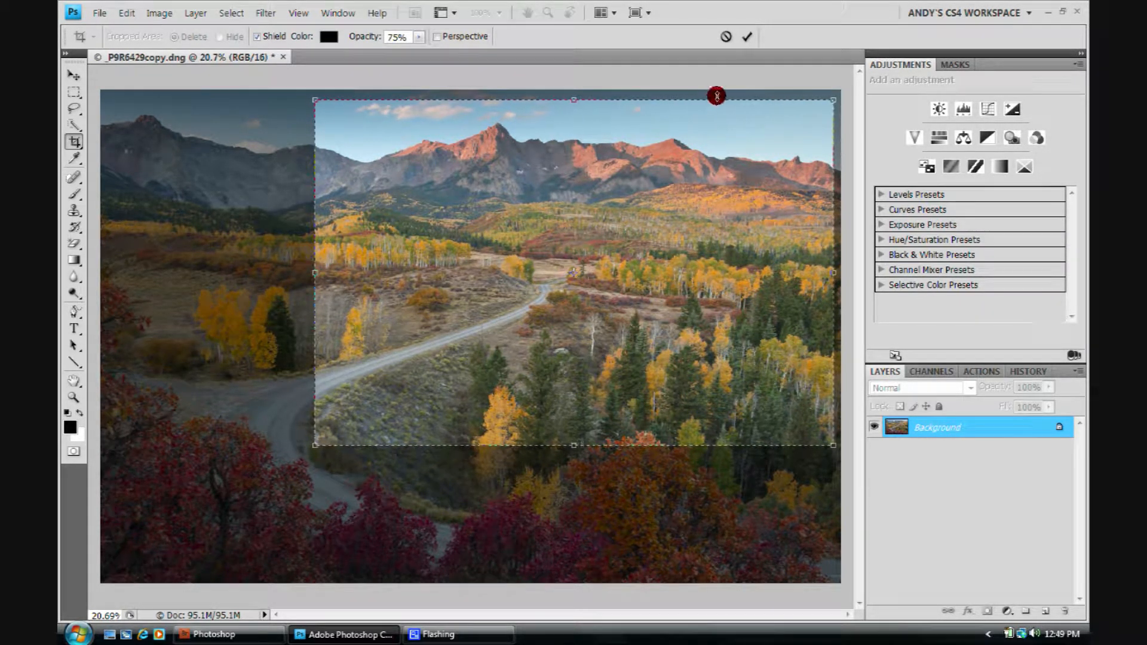
click(725, 37)
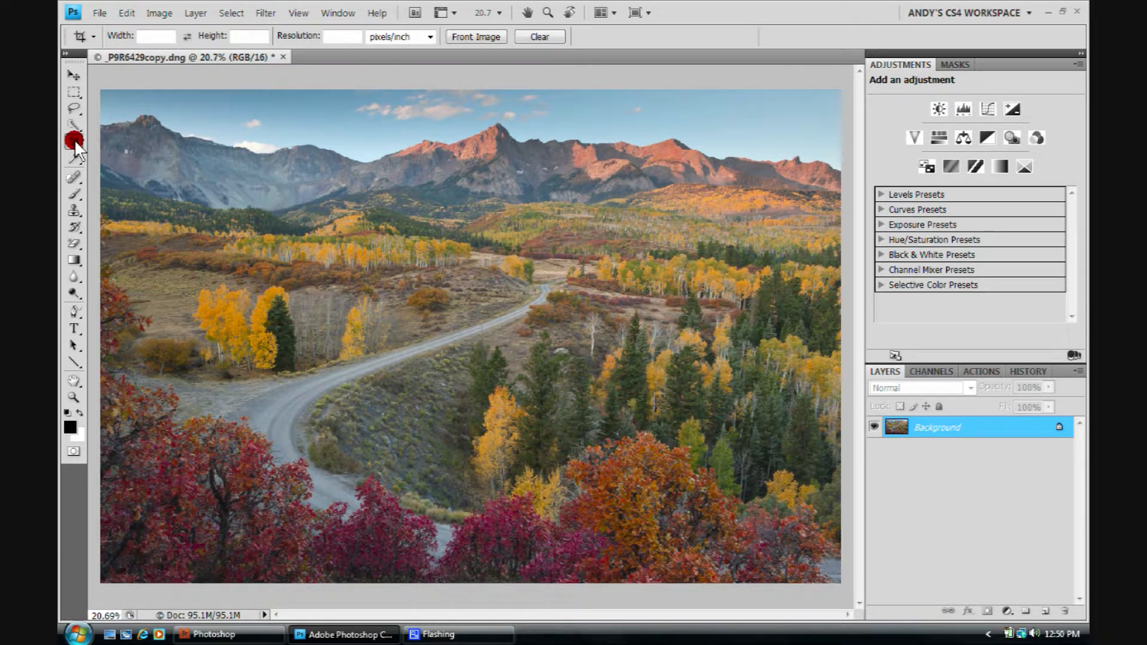
click(94, 35)
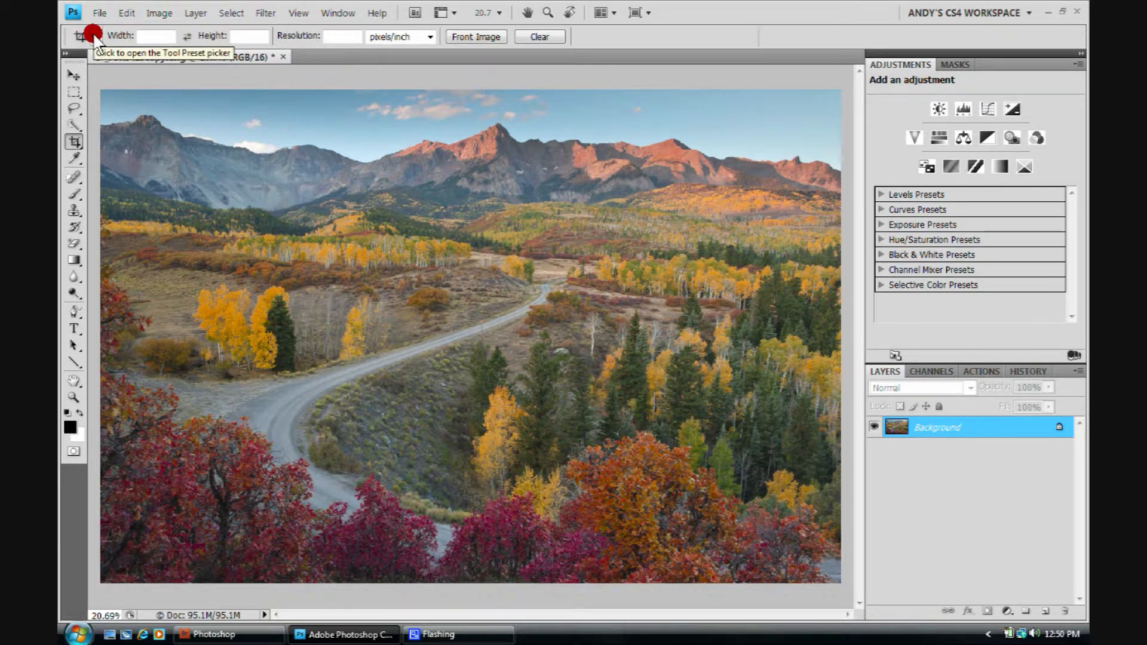
click(105, 38)
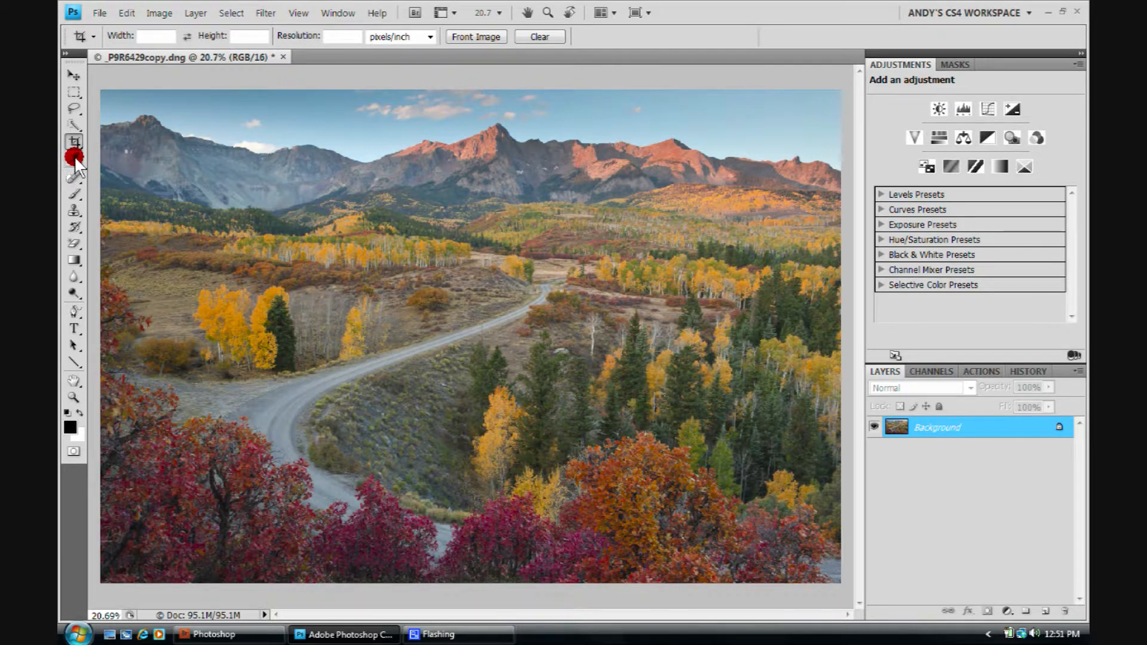
Sample the foliage with the Eyedropper tool and make the yellow-orange of the aspen leaves the foreground colour.
drag(74, 156, 110, 155)
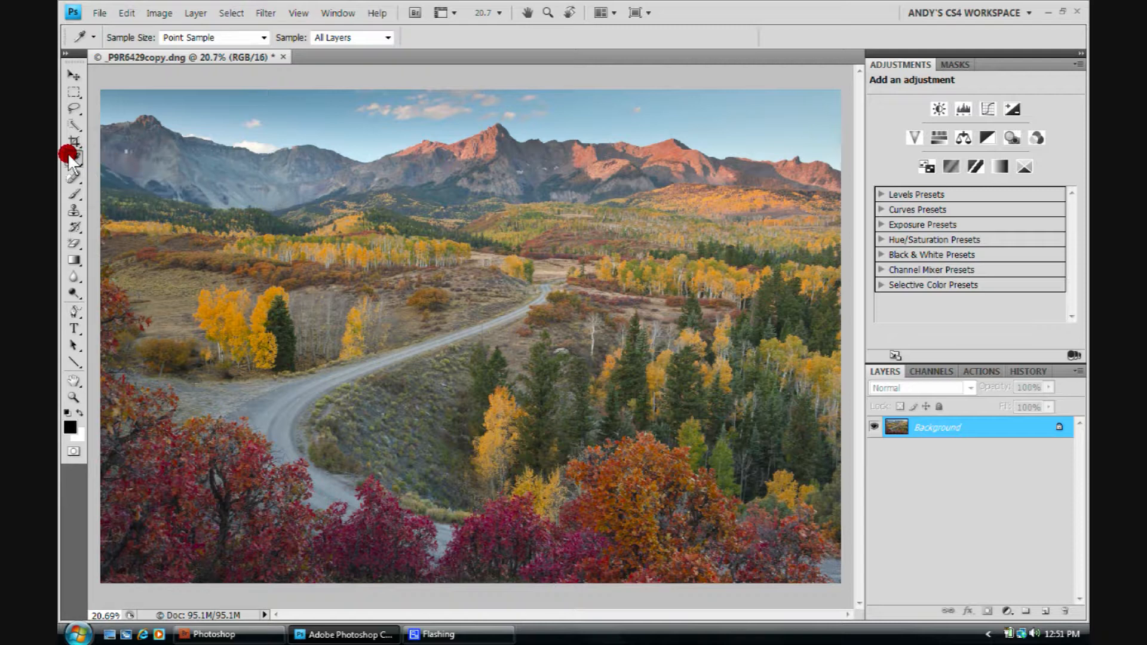
scroll(241, 397, up, 2)
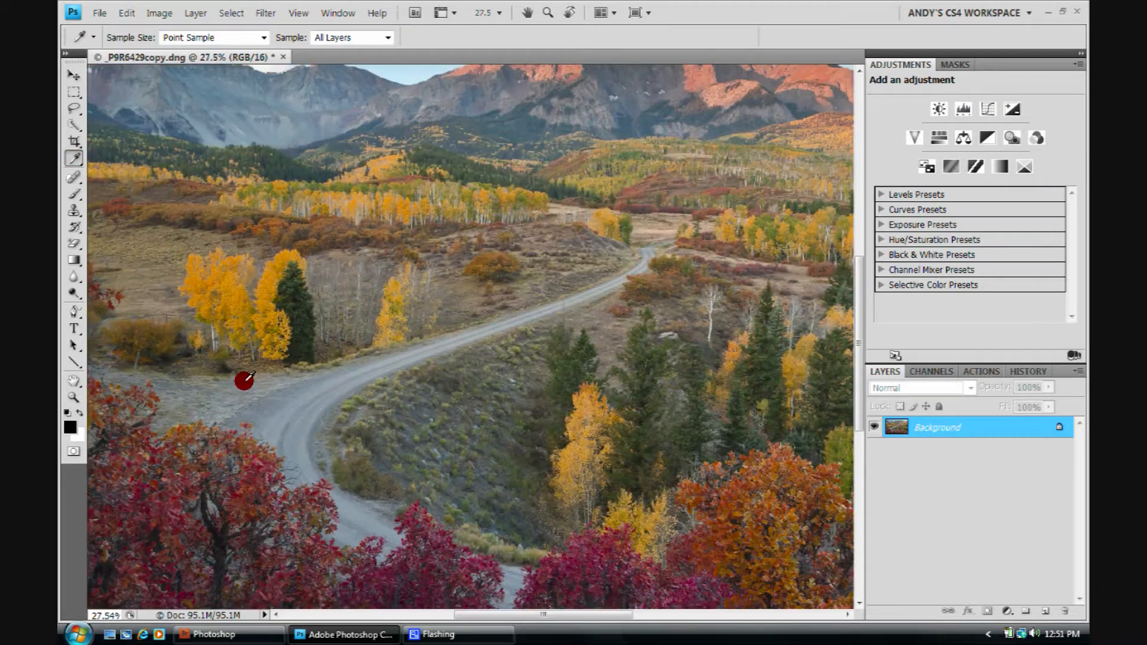
scroll(244, 380, up, 6)
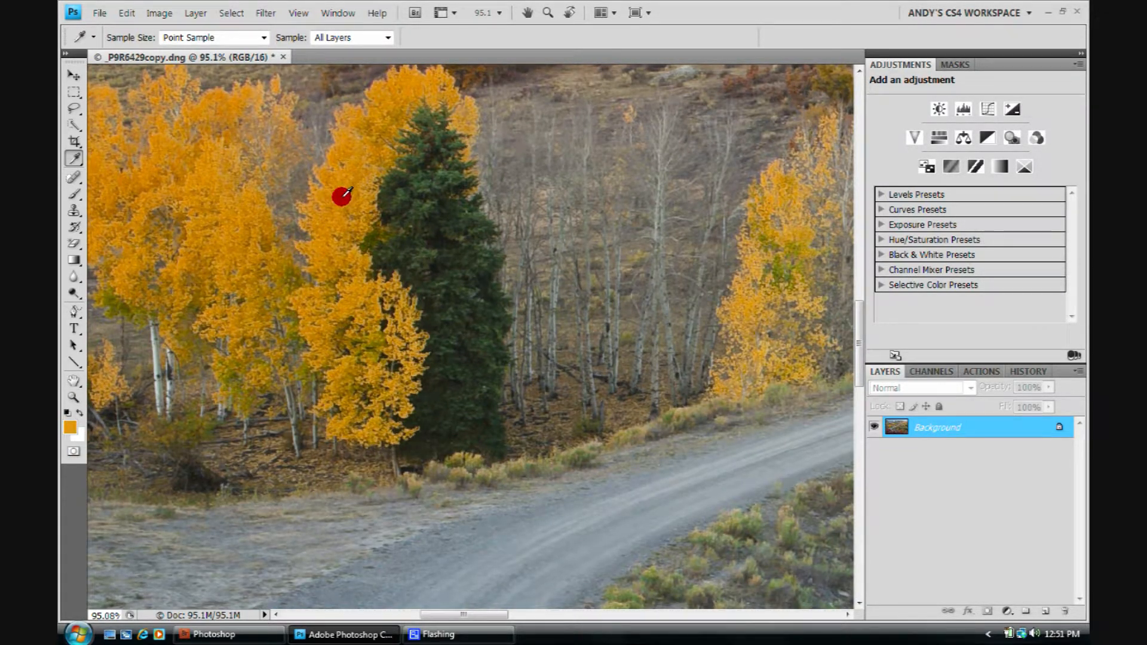
click(344, 176)
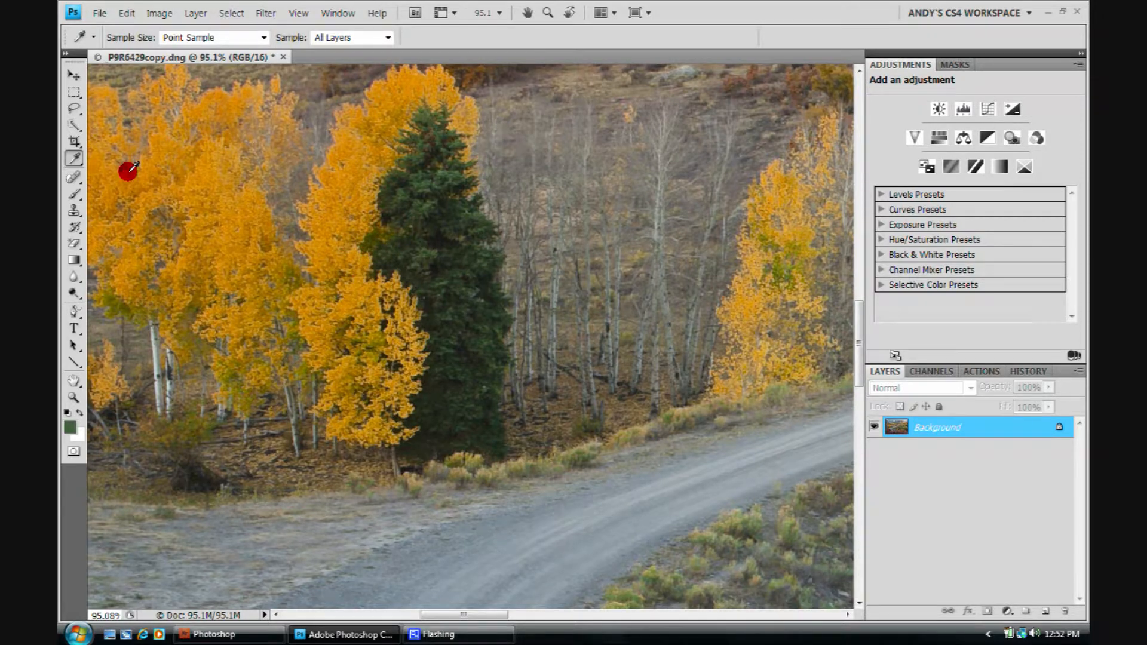
click(210, 179)
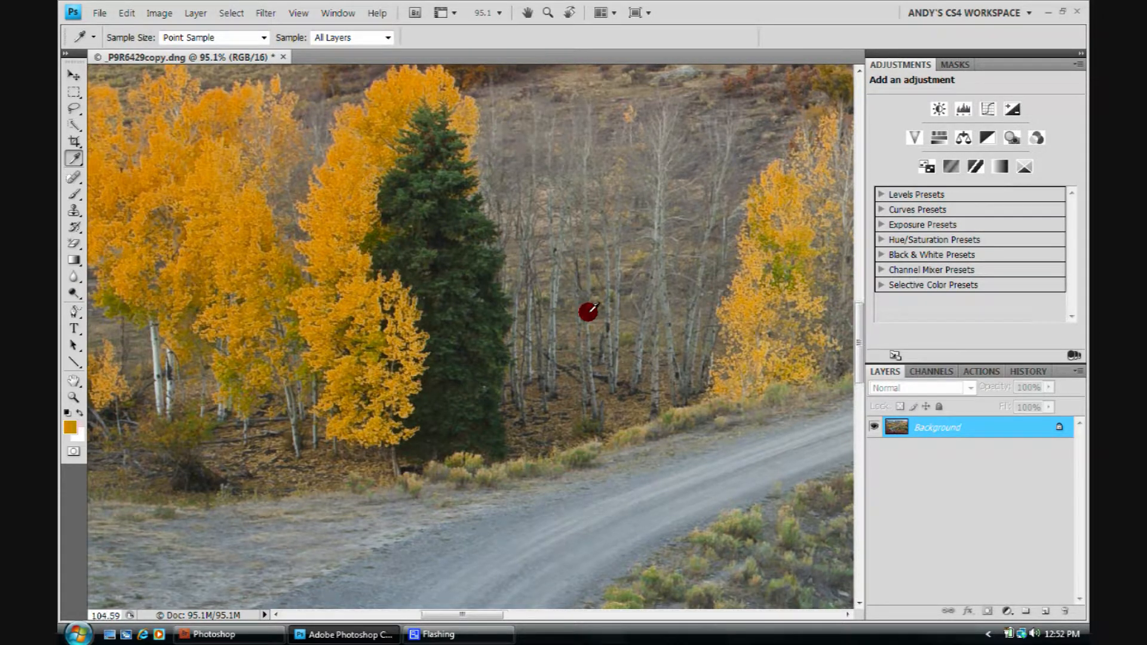
scroll(589, 311, up, 3)
scroll(588, 311, up, 4)
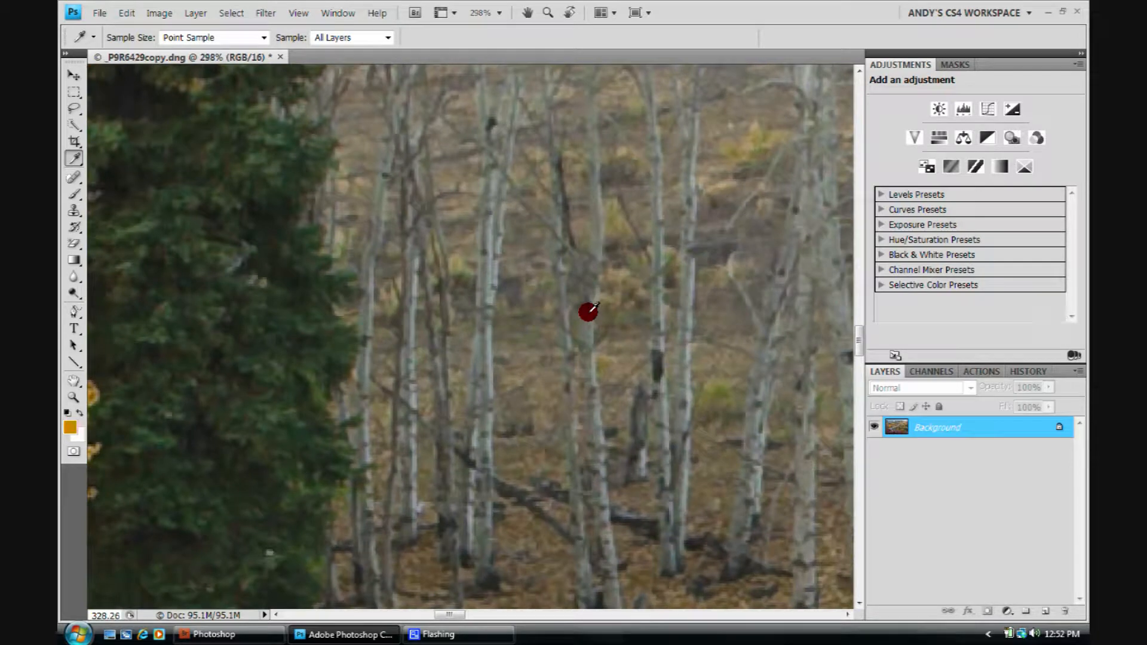
scroll(589, 312, down, 8)
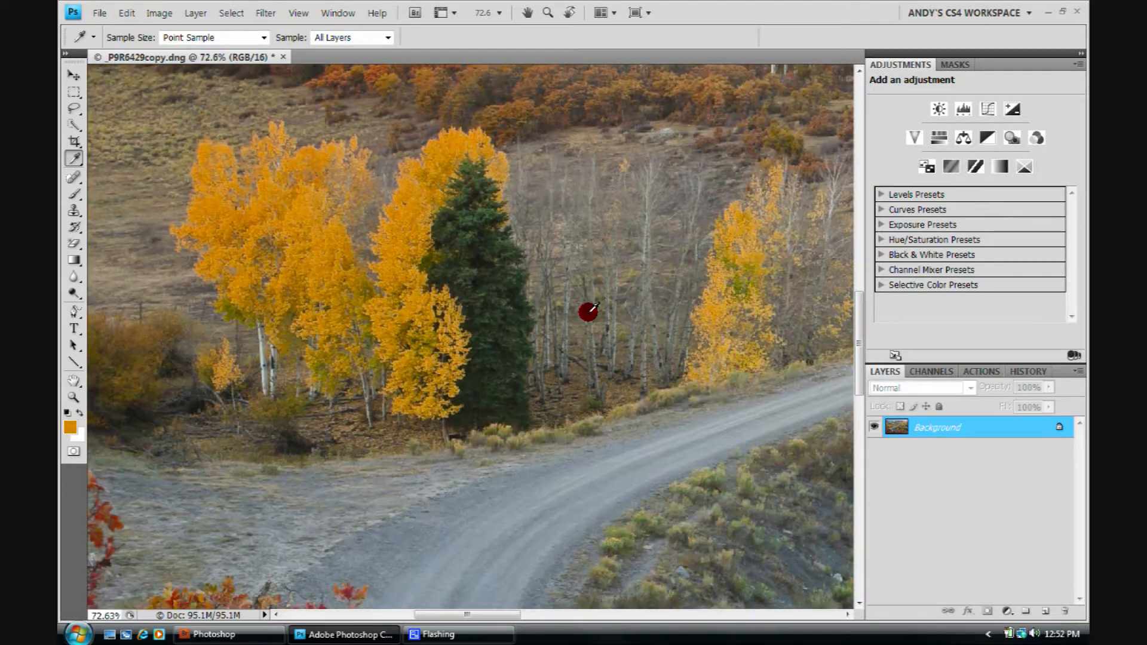
scroll(589, 311, down, 3)
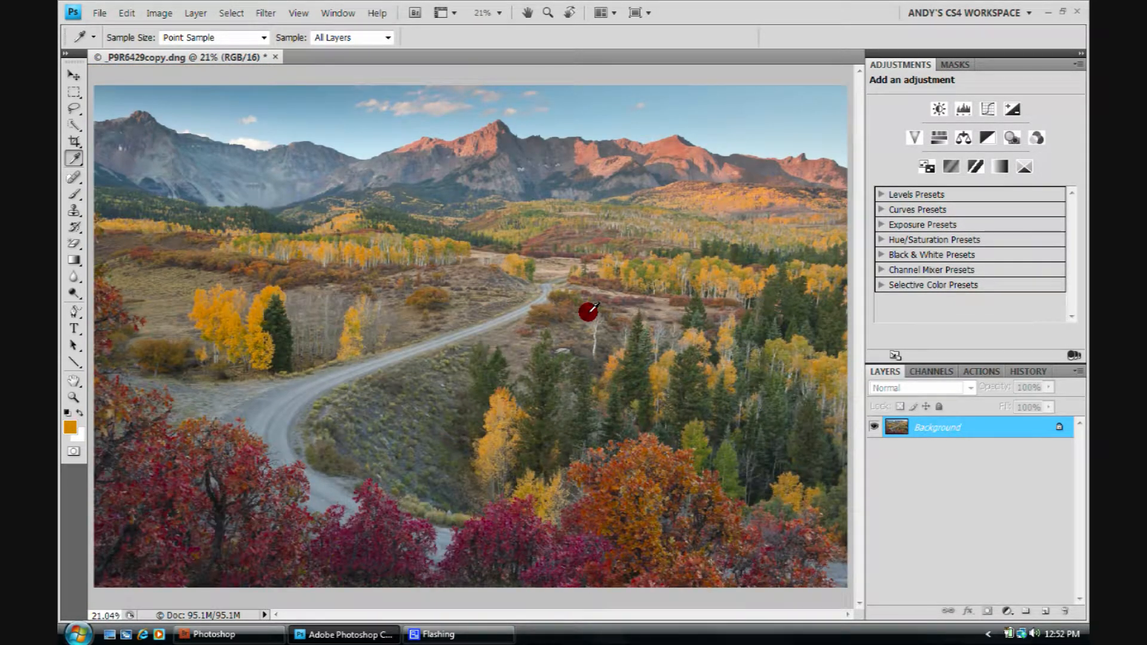